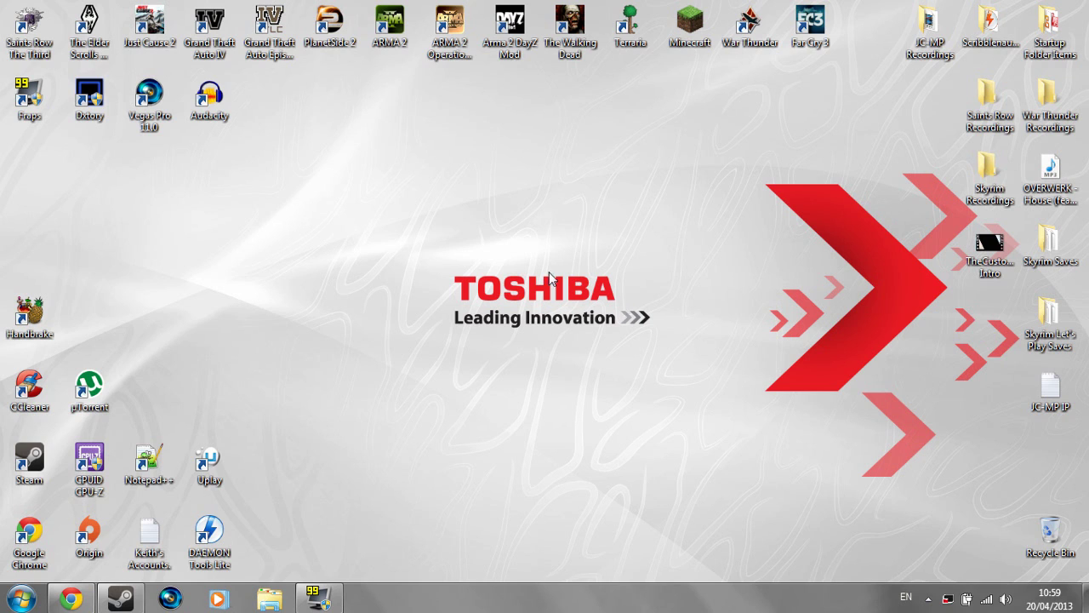
# Step: Search Google for 'JC-MP' and open the Just Cause 2 Multiplayer result at jc-mp.com
pyautogui.click(71, 598)
pyautogui.click(321, 330)
pyautogui.write('JC-MP')
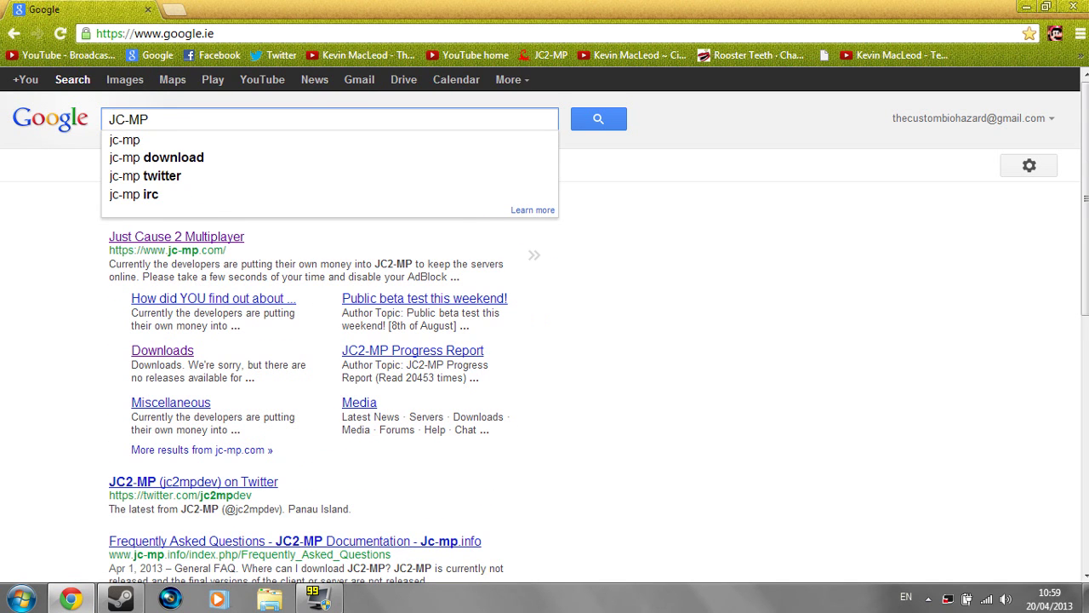
pyautogui.click(190, 240)
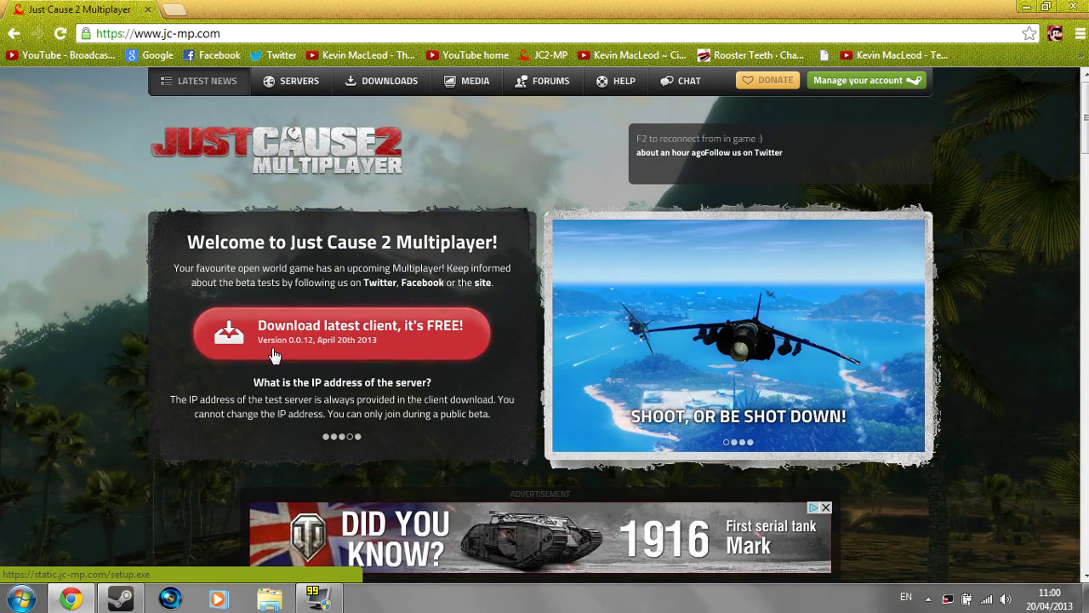
# Step: Download the latest free JC2-MP client installer, setup.exe (13.9 MB)
pyautogui.click(275, 351)
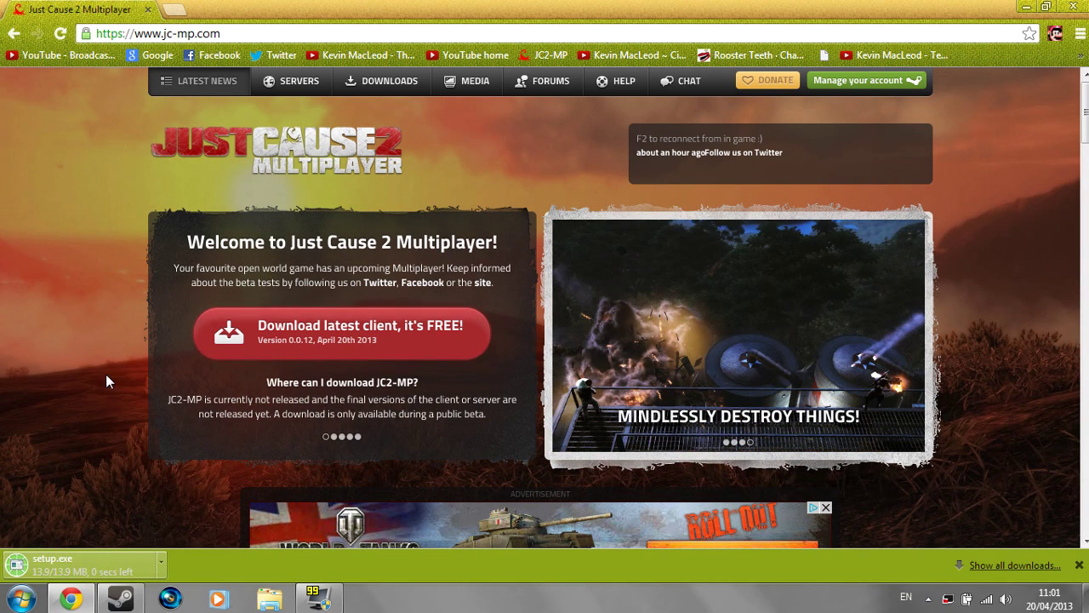
pyautogui.click(334, 436)
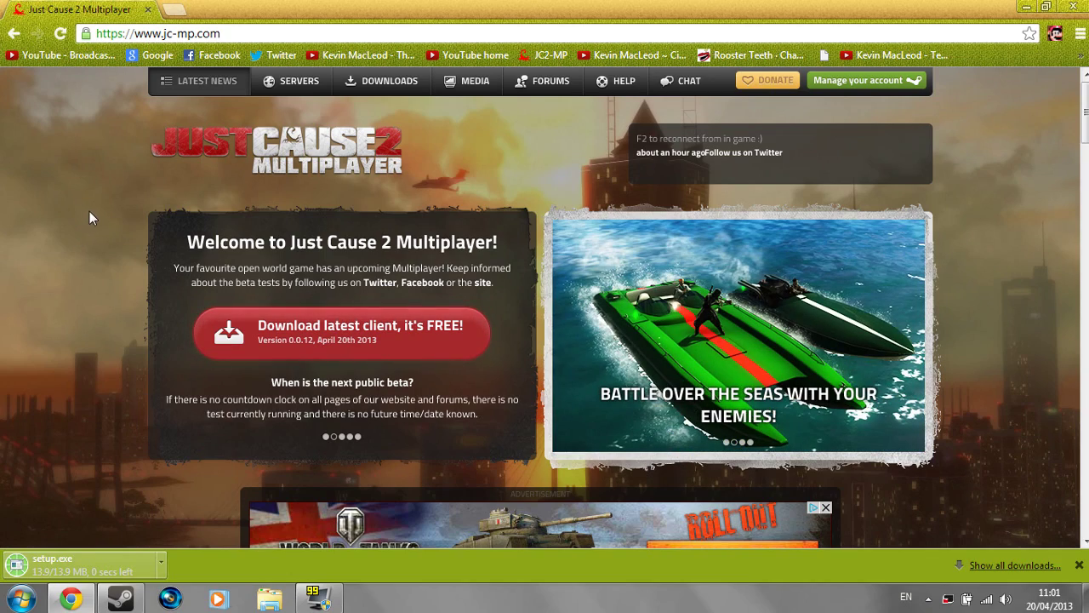
pyautogui.scroll(-1, 101, 201)
pyautogui.scroll(-8, 101, 206)
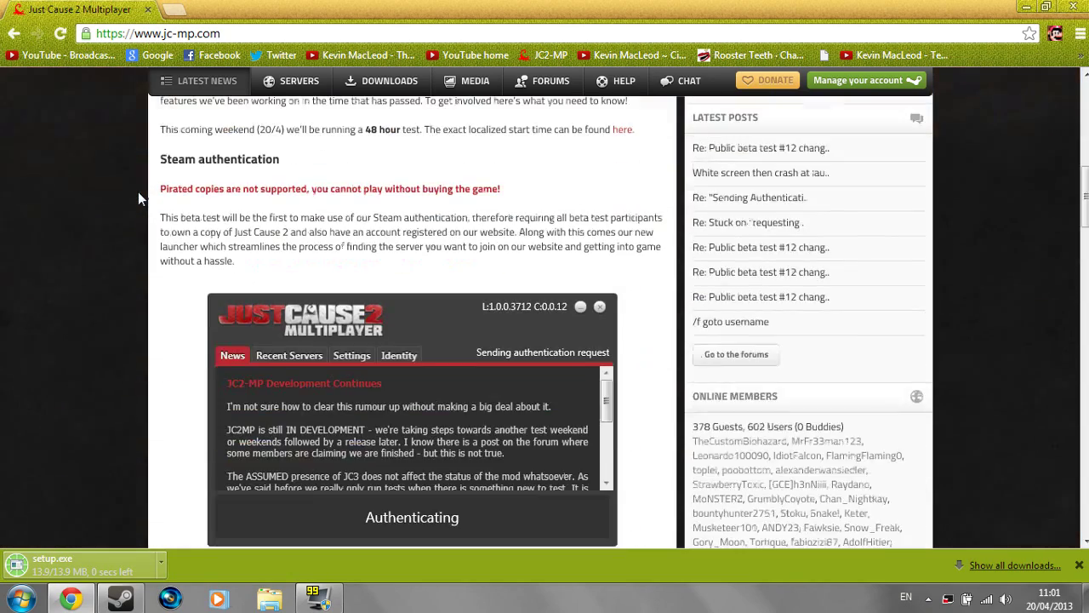
pyautogui.scroll(-12, 139, 198)
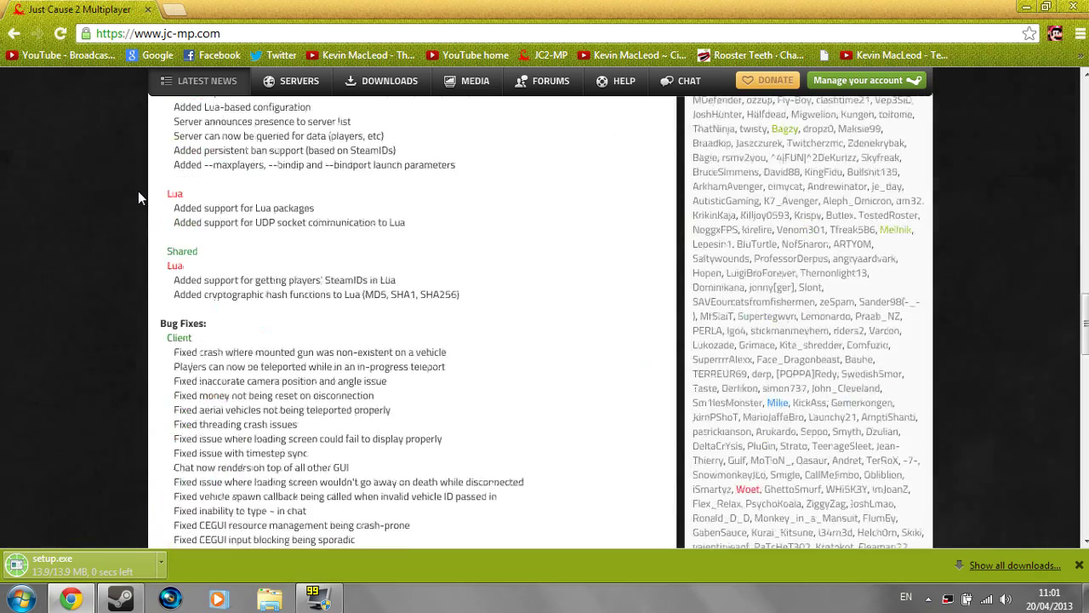
pyautogui.scroll(20, 137, 191)
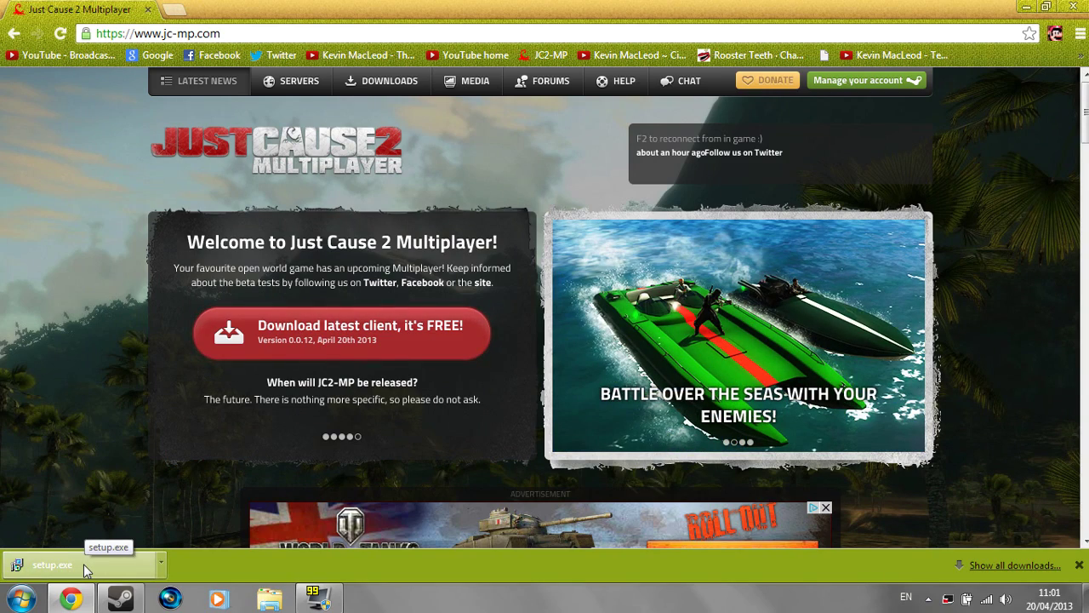
# Step: Launch the downloaded setup.exe and allow the installer to run
pyautogui.click(84, 564)
pyautogui.click(593, 312)
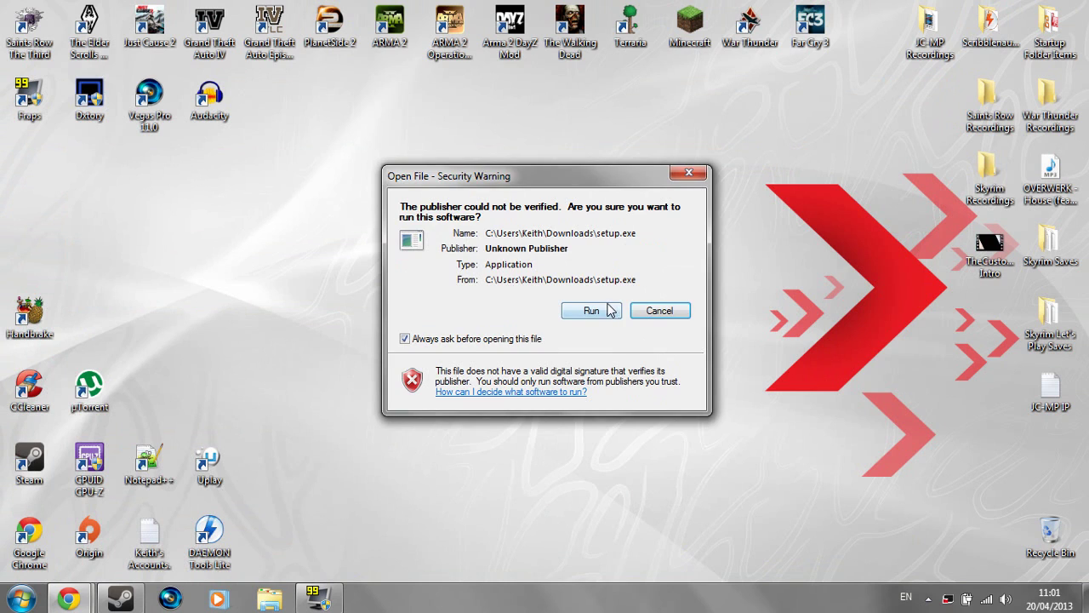
pyautogui.click(609, 310)
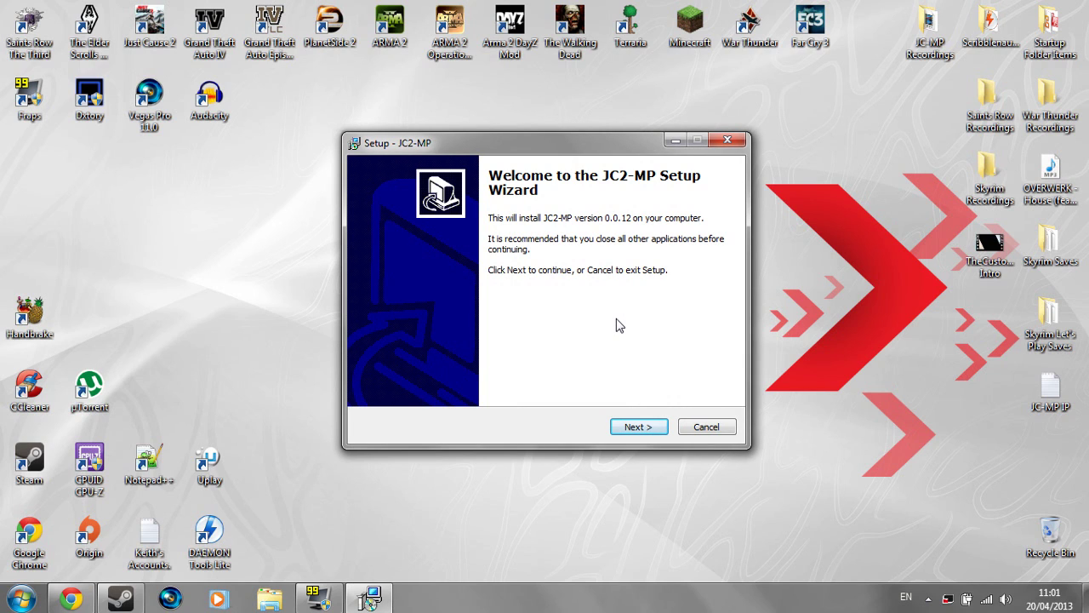
# Step: Install into C:\Program Files (x86)\JC2-MP with a desktop icon, placing the shortcut beside Audacity
pyautogui.click(638, 428)
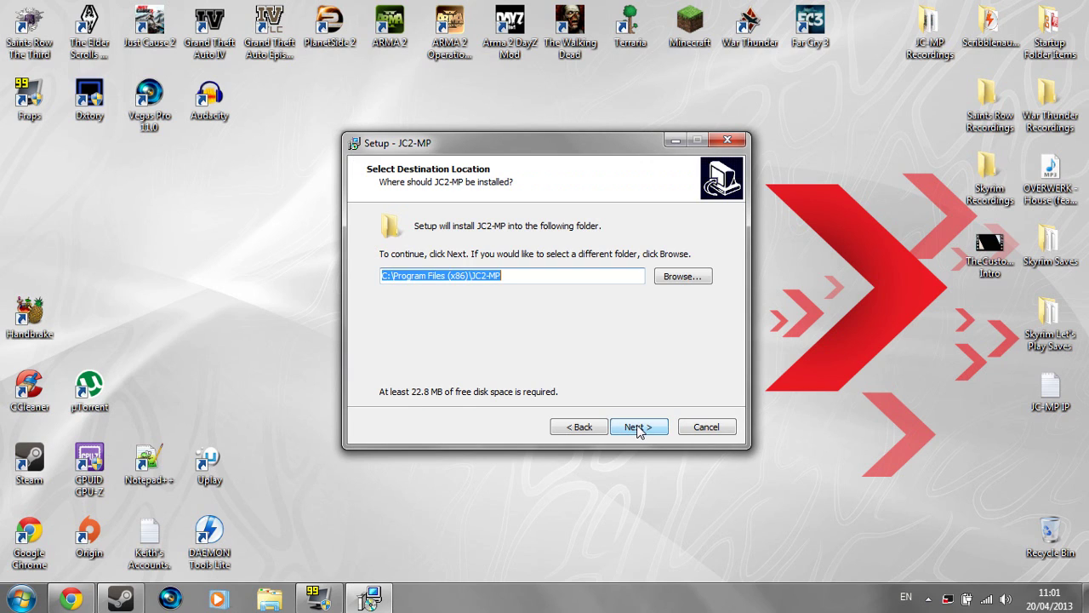
pyautogui.click(639, 428)
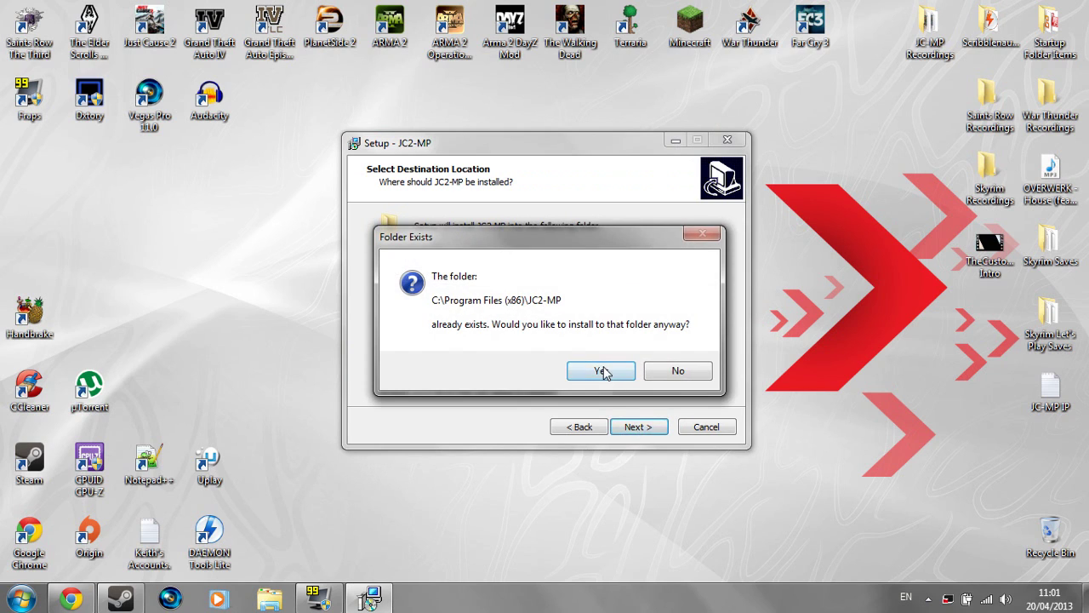
pyautogui.click(601, 372)
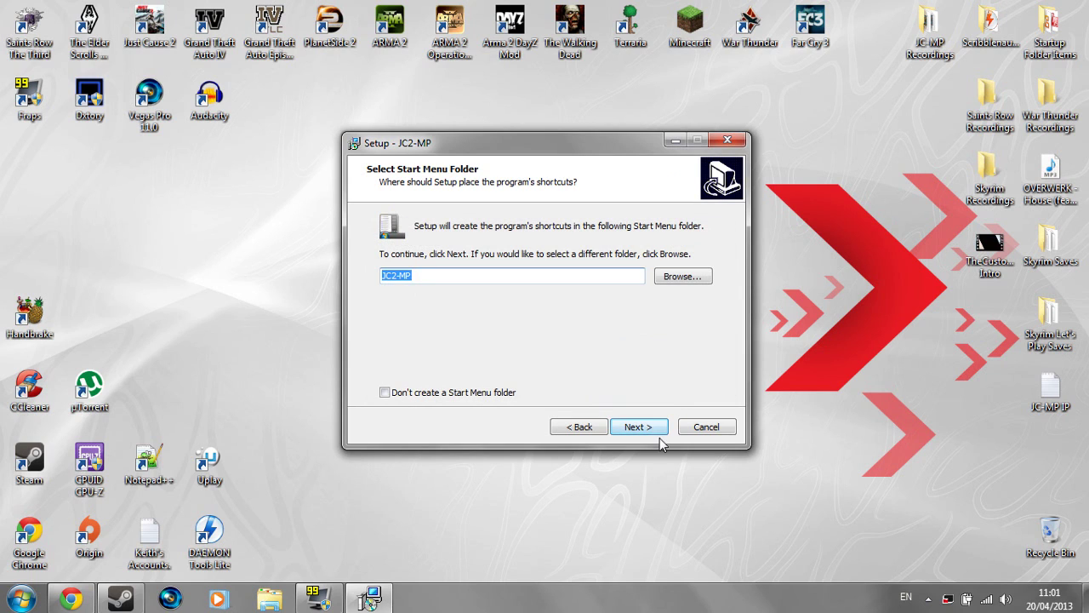
pyautogui.click(634, 428)
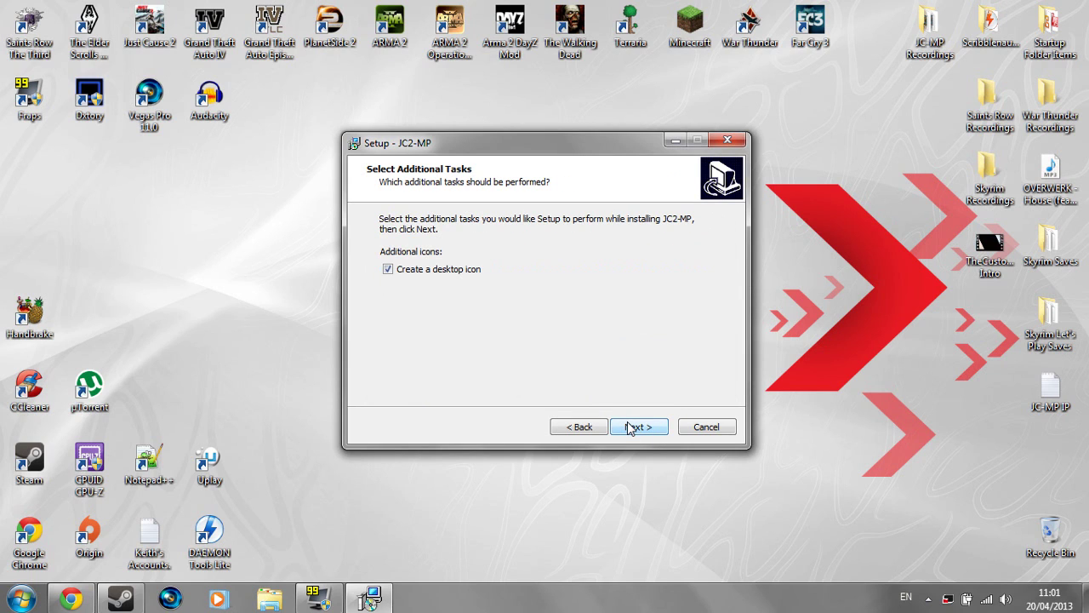
pyautogui.click(629, 427)
pyautogui.click(629, 427)
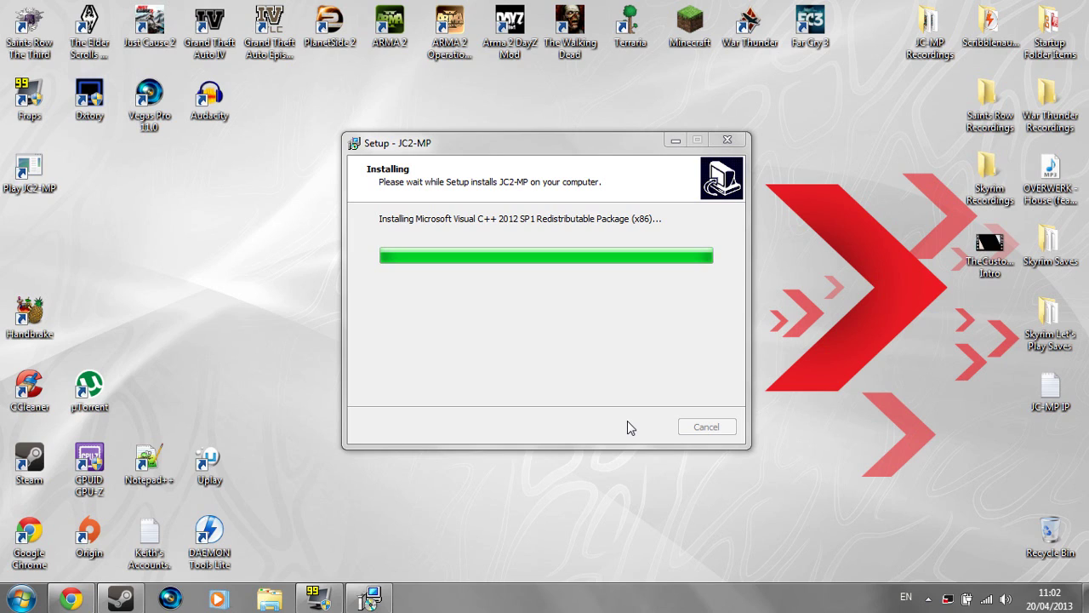
pyautogui.moveTo(48, 173); pyautogui.dragTo(289, 95)
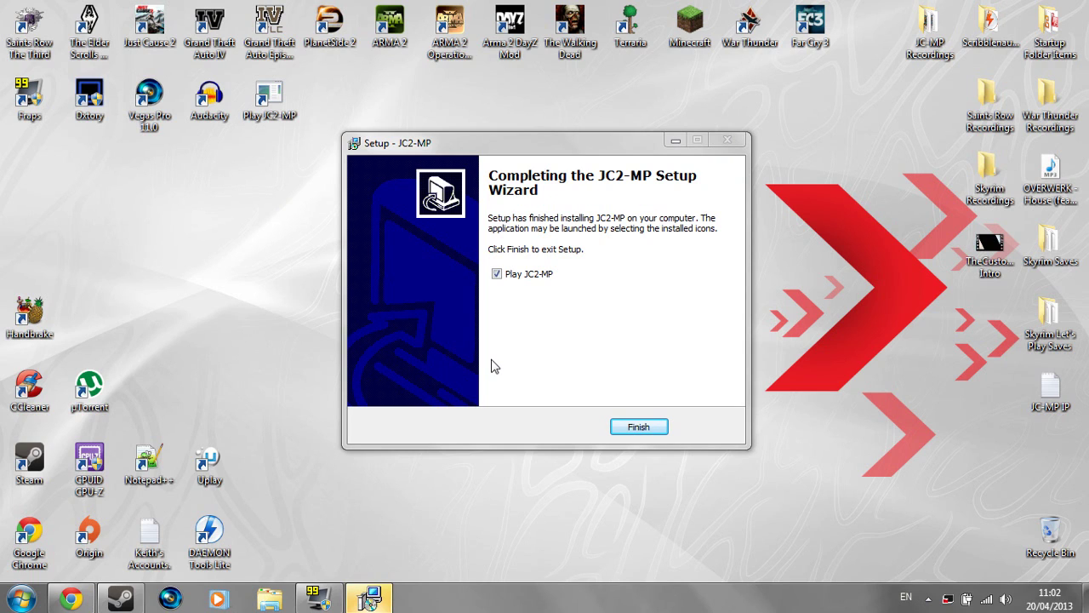
# Step: Finish setup to start the launcher, centre its window, and force-update the identity certificate
pyautogui.click(629, 429)
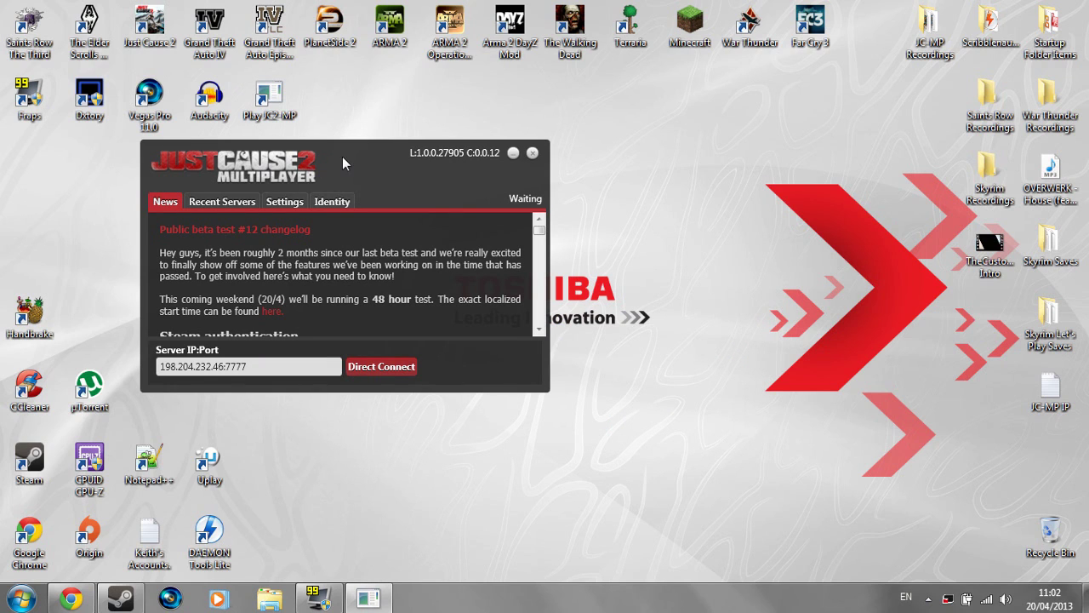
pyautogui.moveTo(434, 167); pyautogui.dragTo(611, 174)
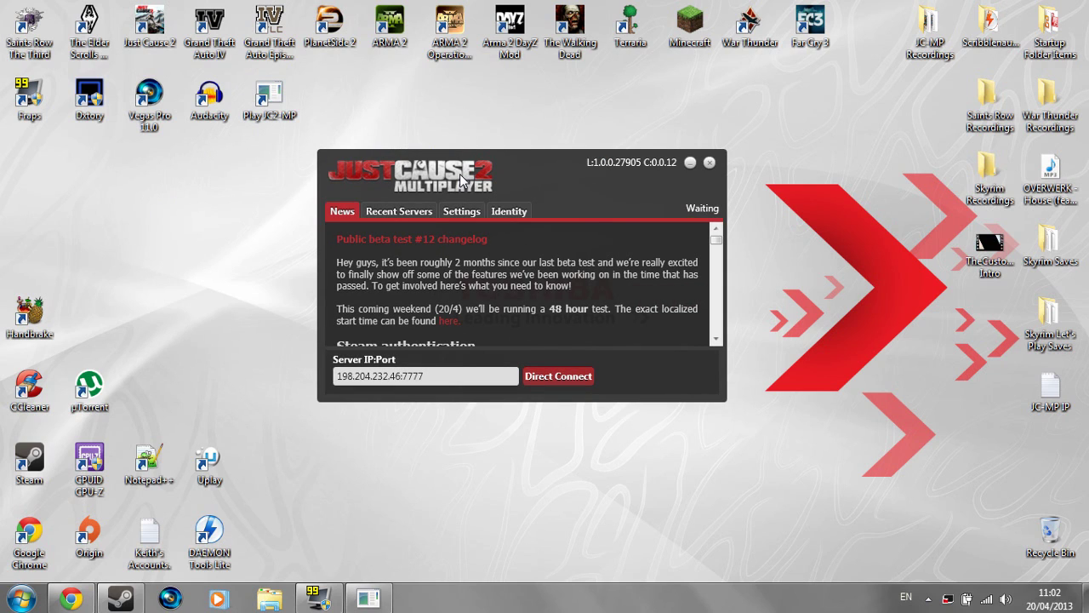
pyautogui.moveTo(510, 158); pyautogui.dragTo(534, 146)
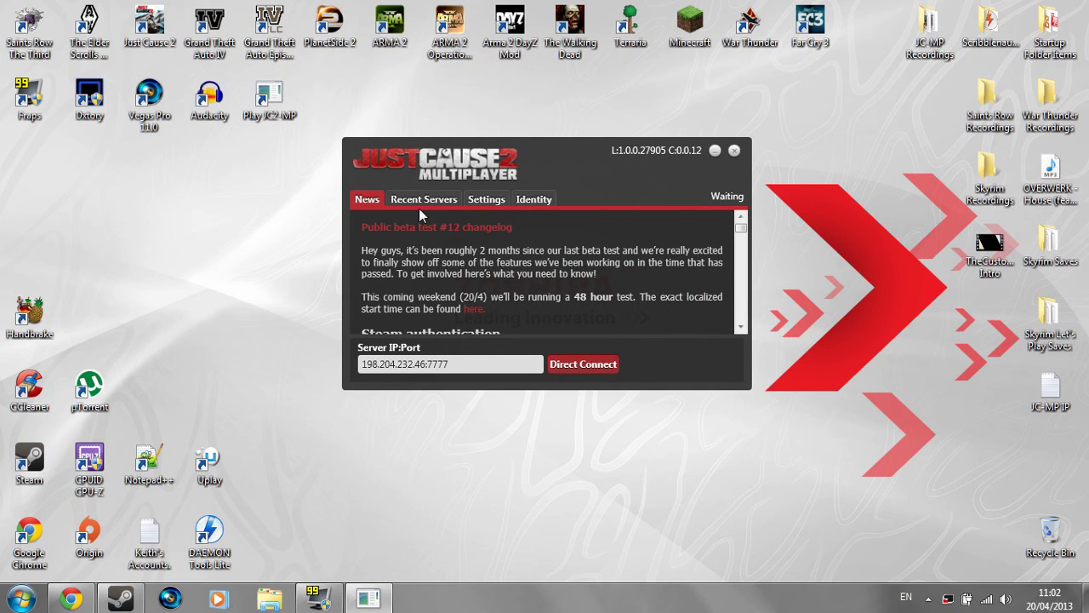
pyautogui.click(528, 199)
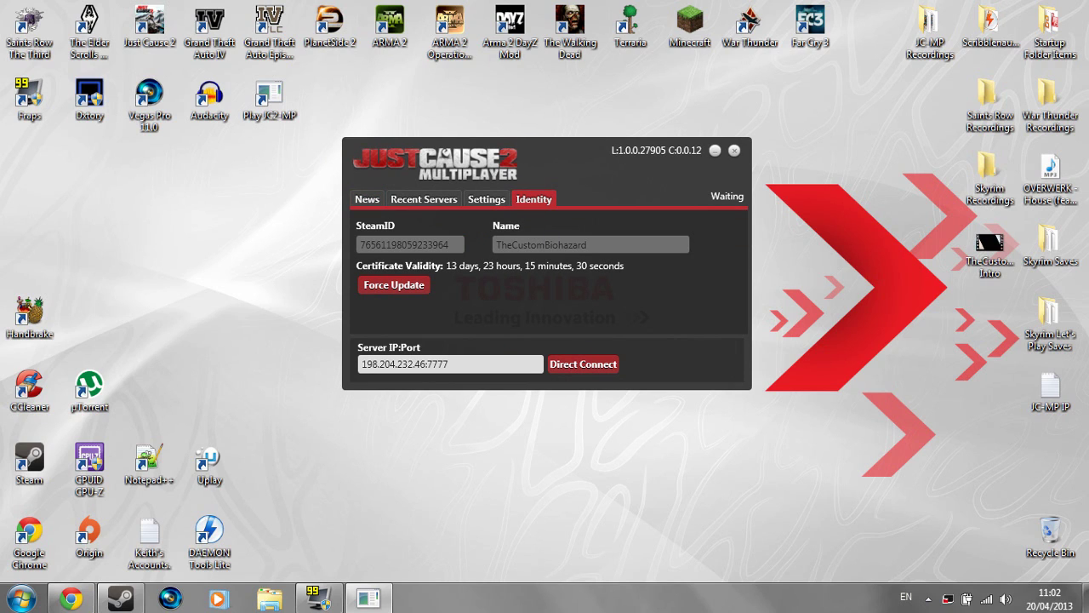
pyautogui.click(395, 290)
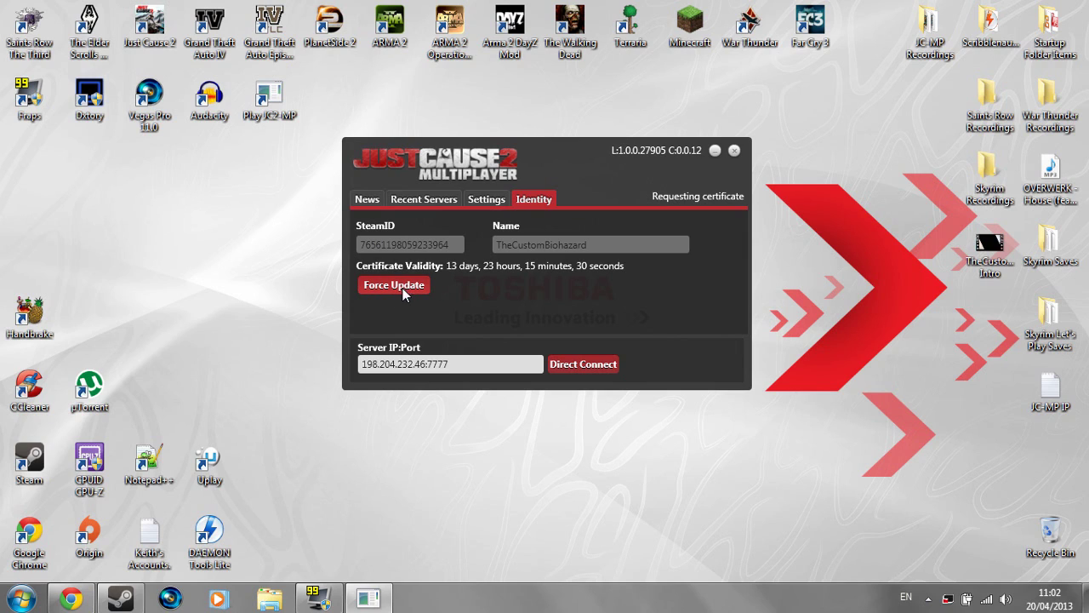
# Step: Set Game Location in Settings to the JustCause2 executable in Steam's Just Cause 2 folder
pyautogui.click(486, 202)
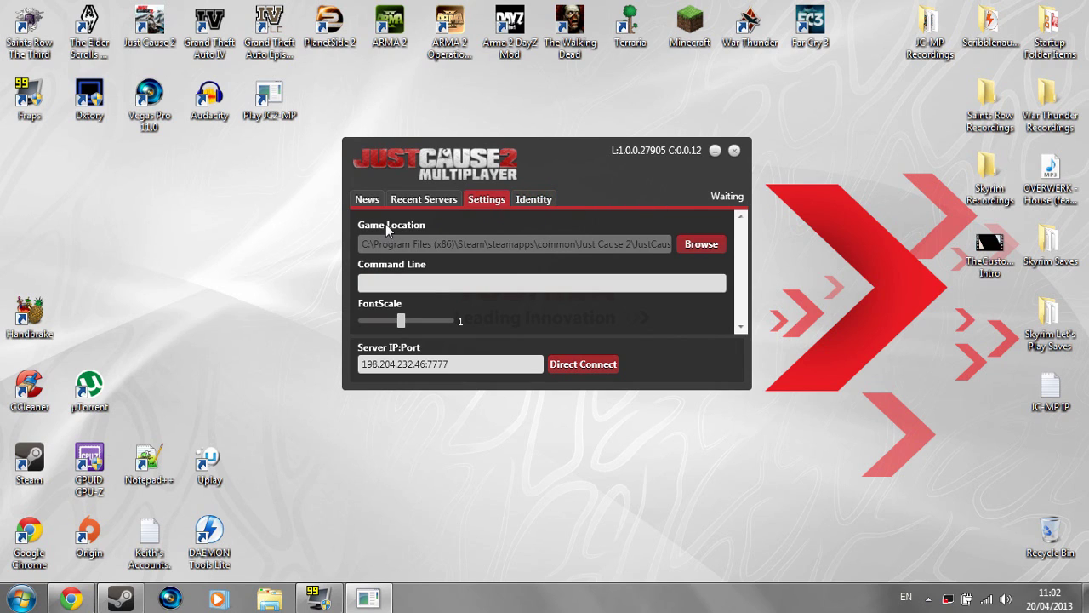
pyautogui.click(691, 247)
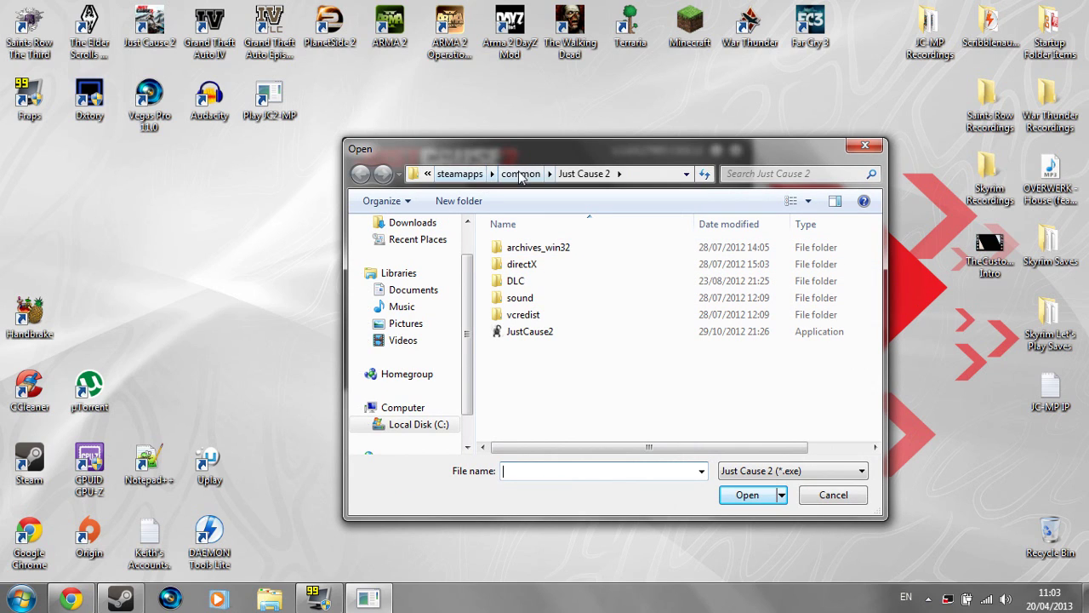
pyautogui.click(549, 333)
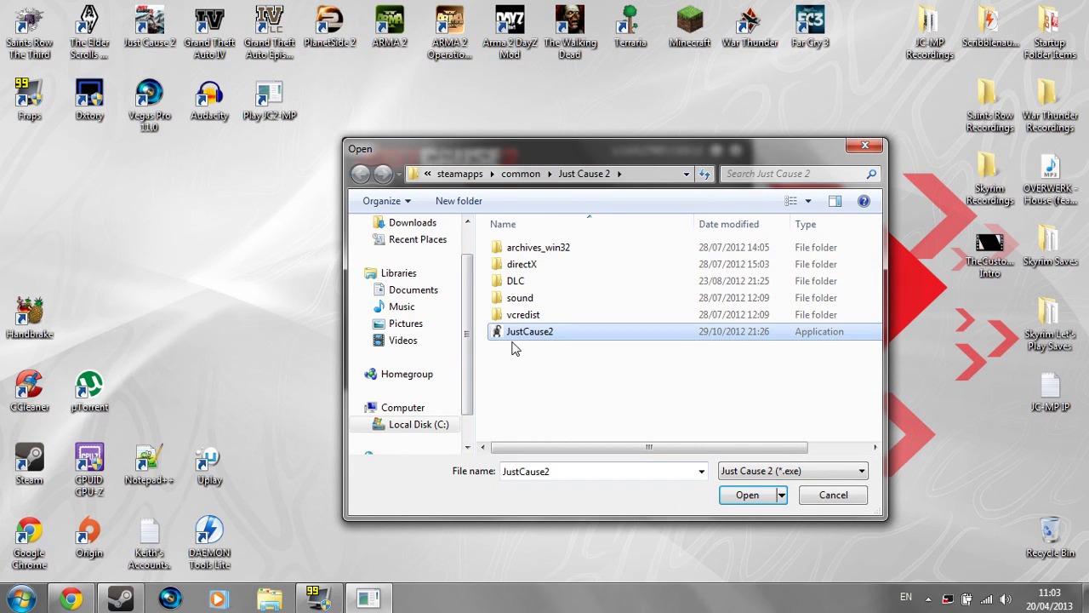
pyautogui.click(747, 495)
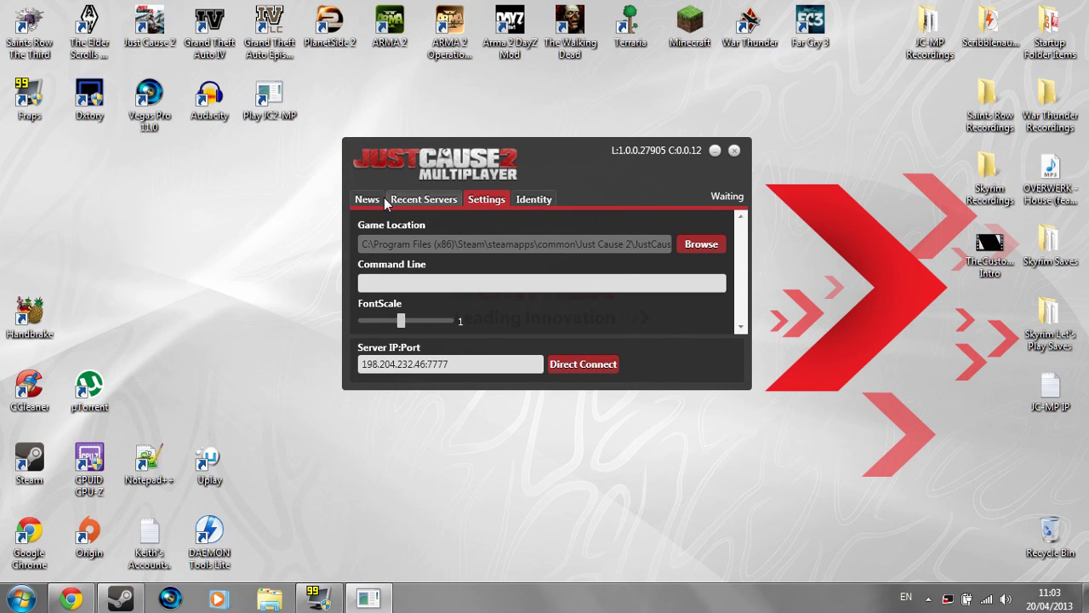
pyautogui.click(371, 200)
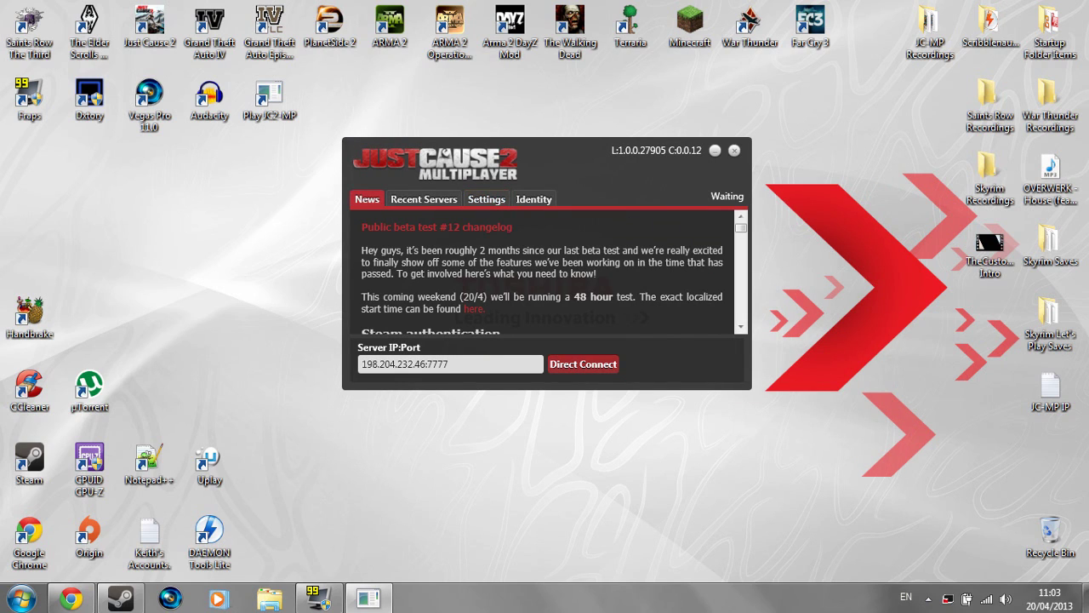
pyautogui.moveTo(478, 363); pyautogui.dragTo(340, 364)
pyautogui.click(480, 364)
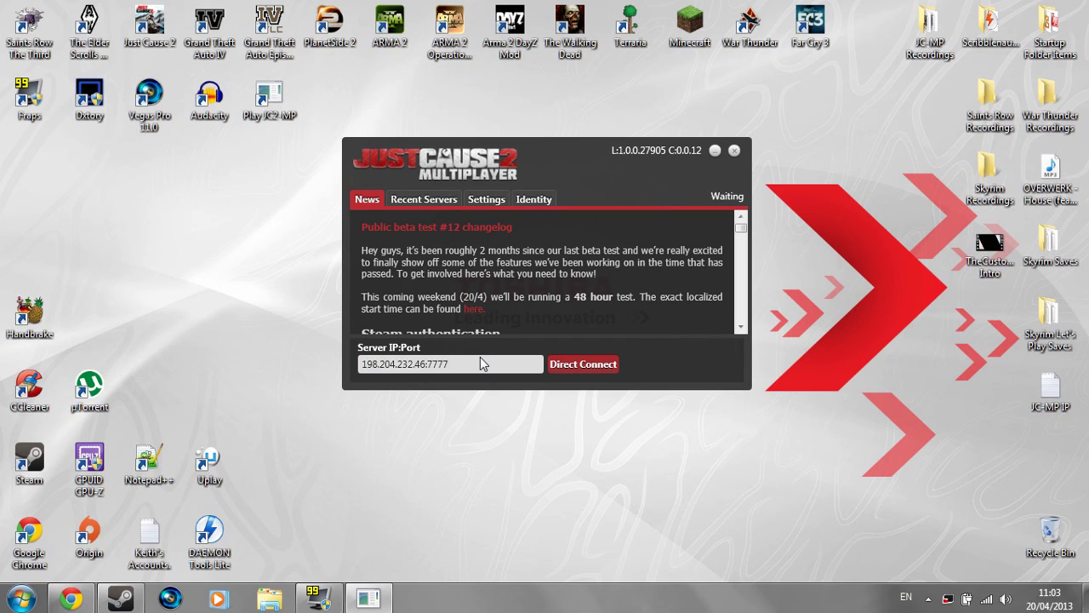